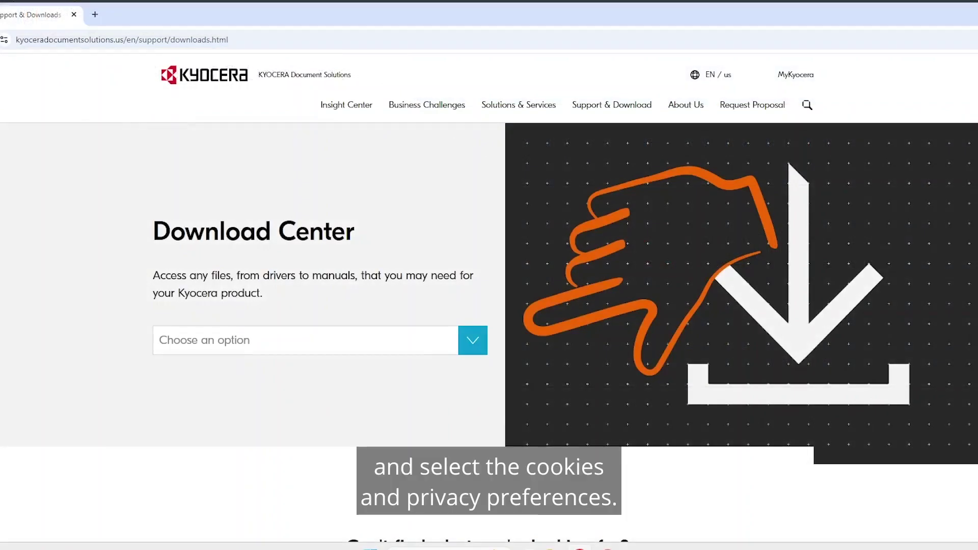
# Go to the Download Center and select the TASKalfa 3554ci model
pyautogui.click(623, 104)
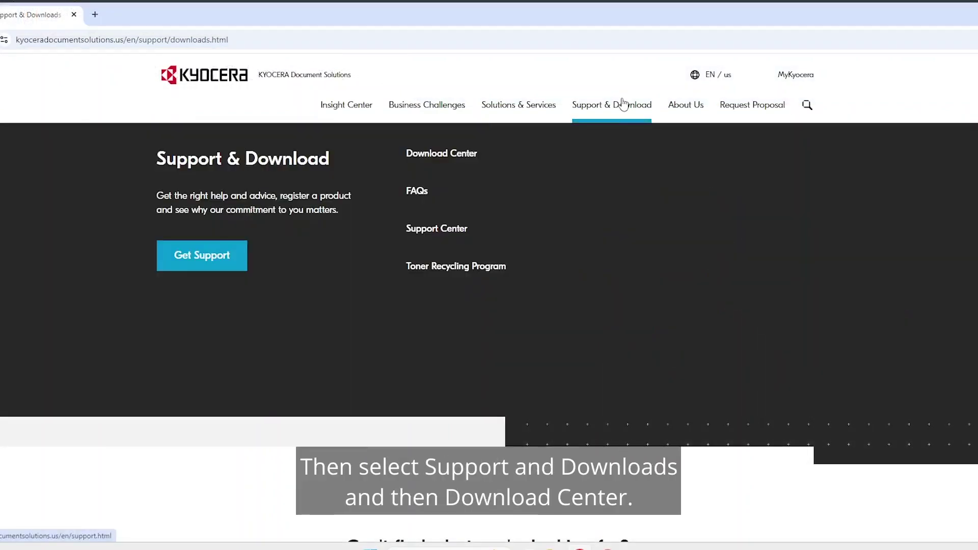
pyautogui.click(452, 152)
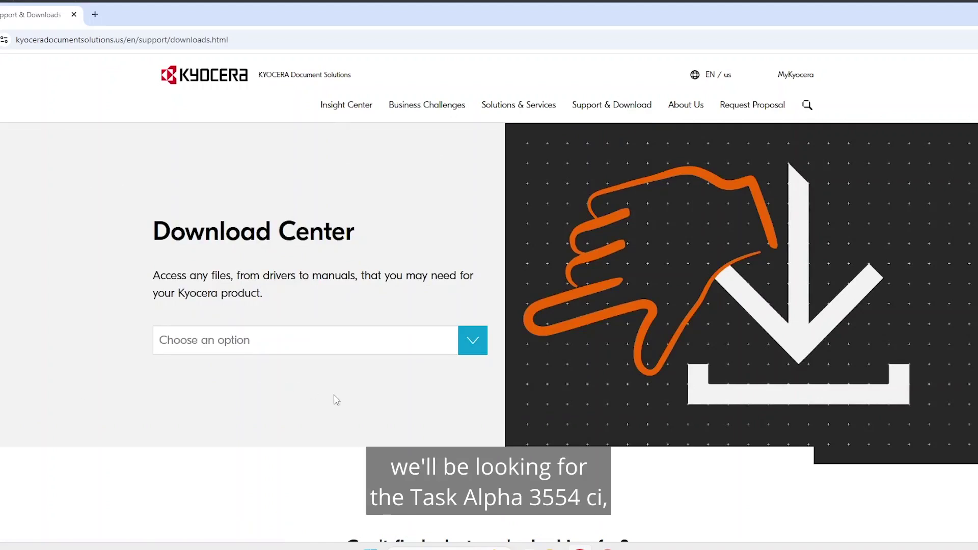
pyautogui.click(477, 344)
pyautogui.scroll(-15, 403, 386)
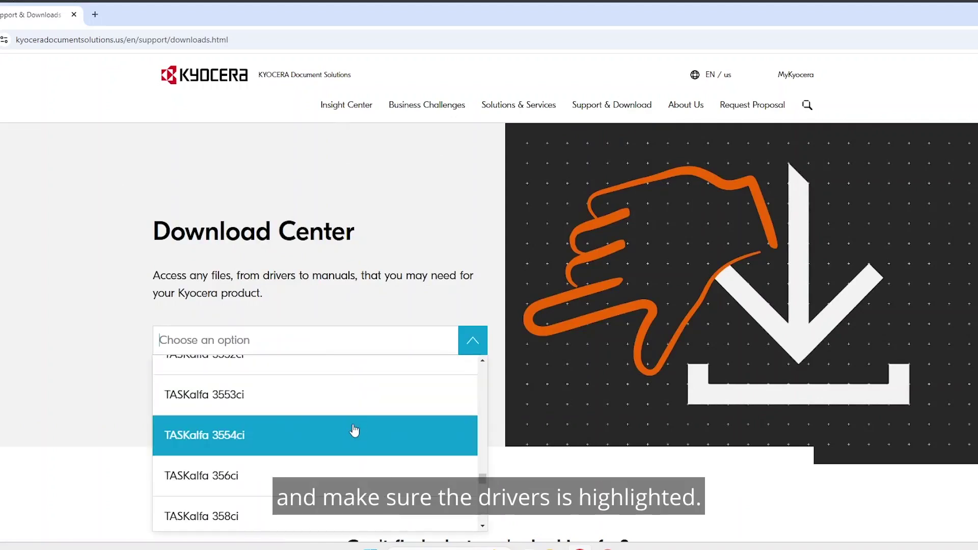
pyautogui.click(247, 436)
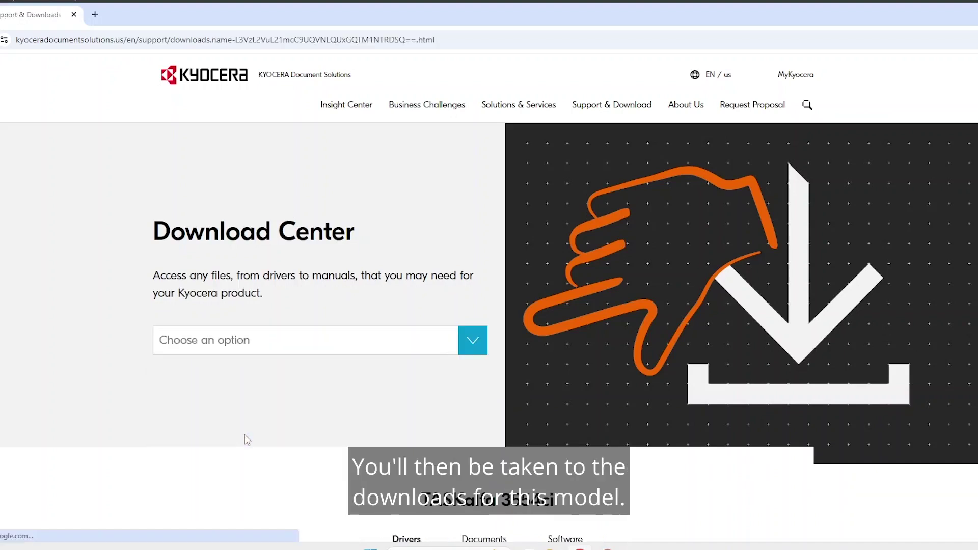
# Request the KX Print Driver 8.4.1716 download from the model's driver list
pyautogui.scroll(-4, 488, 400)
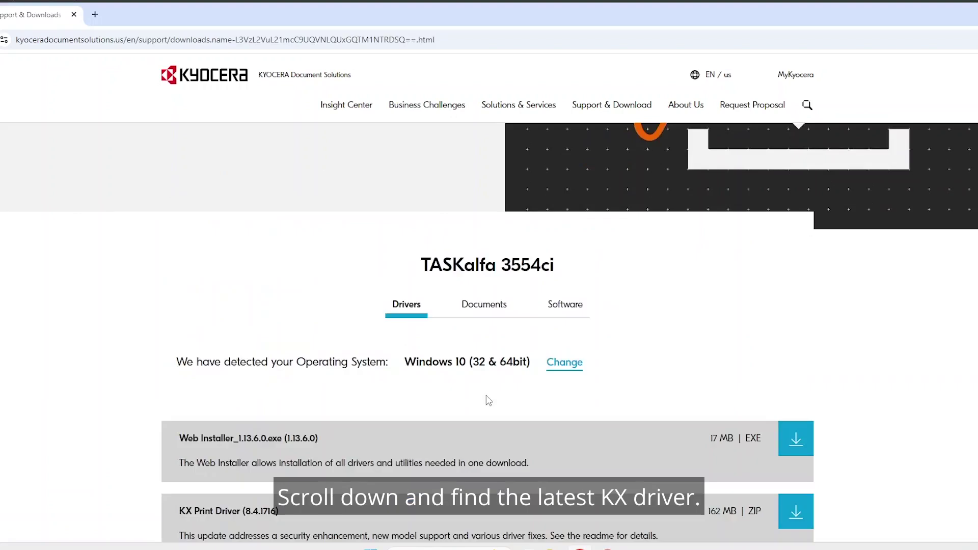
pyautogui.scroll(-2, 487, 400)
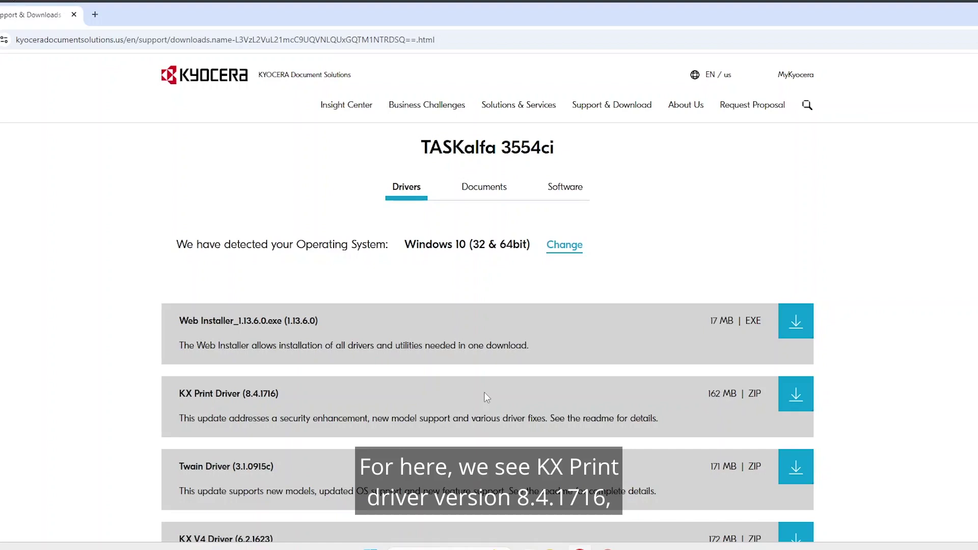
pyautogui.scroll(-2, 480, 400)
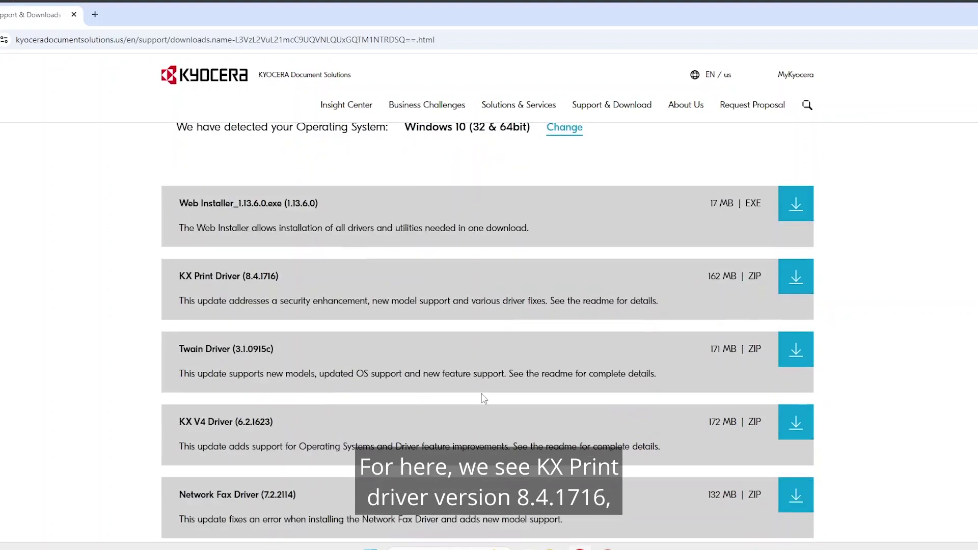
pyautogui.click(795, 275)
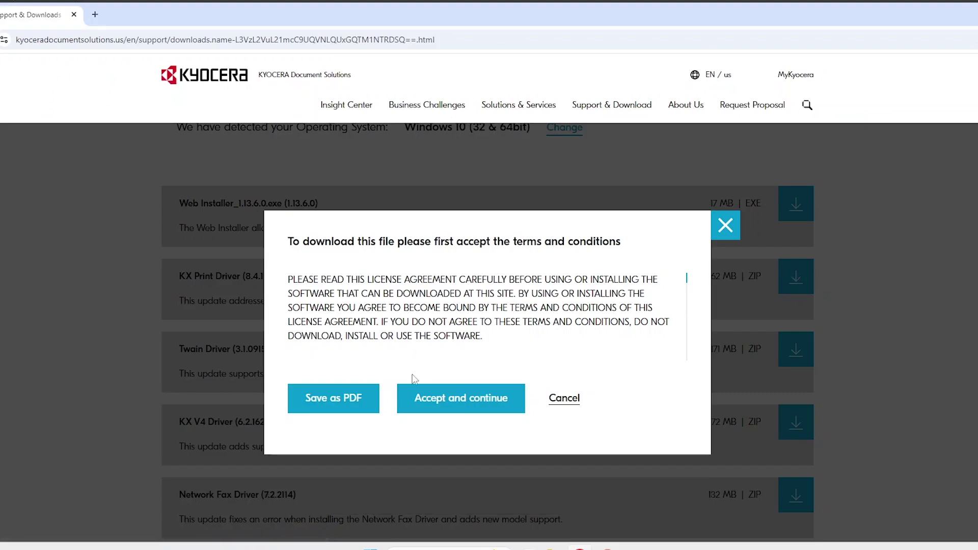
# Accept the terms so KX84171602.zip (162 MB) downloads
pyautogui.click(445, 397)
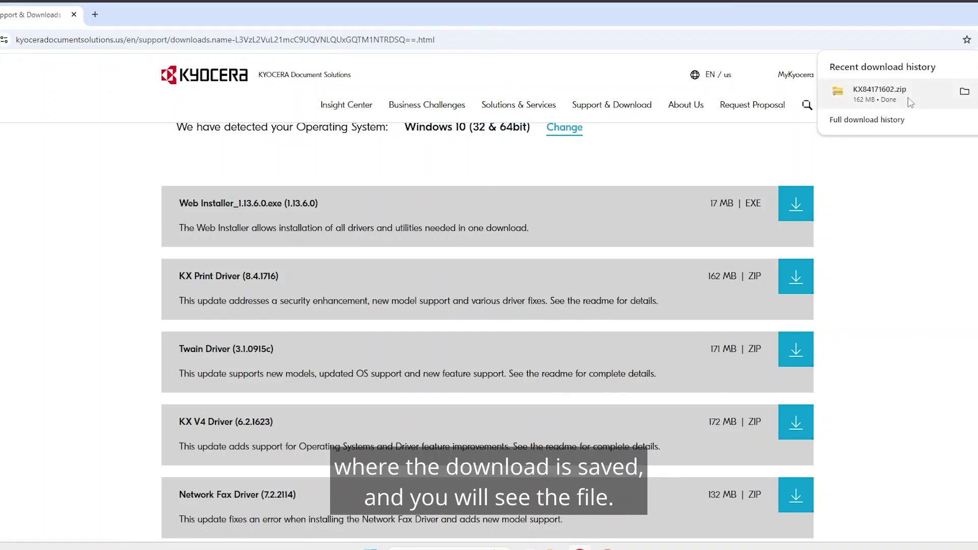
# Launch Setup from the downloaded KX84171602 folder and allow it to make changes
pyautogui.click(965, 92)
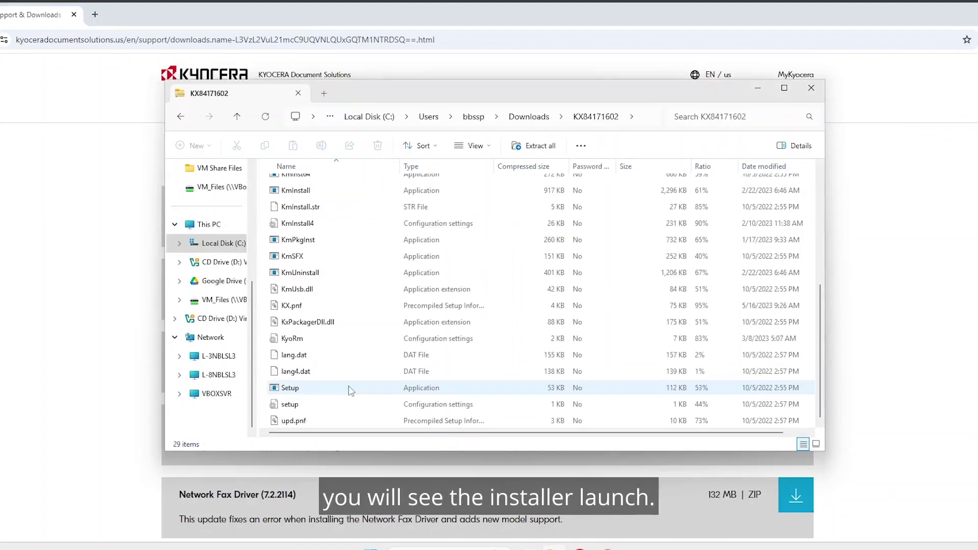
pyautogui.click(350, 390)
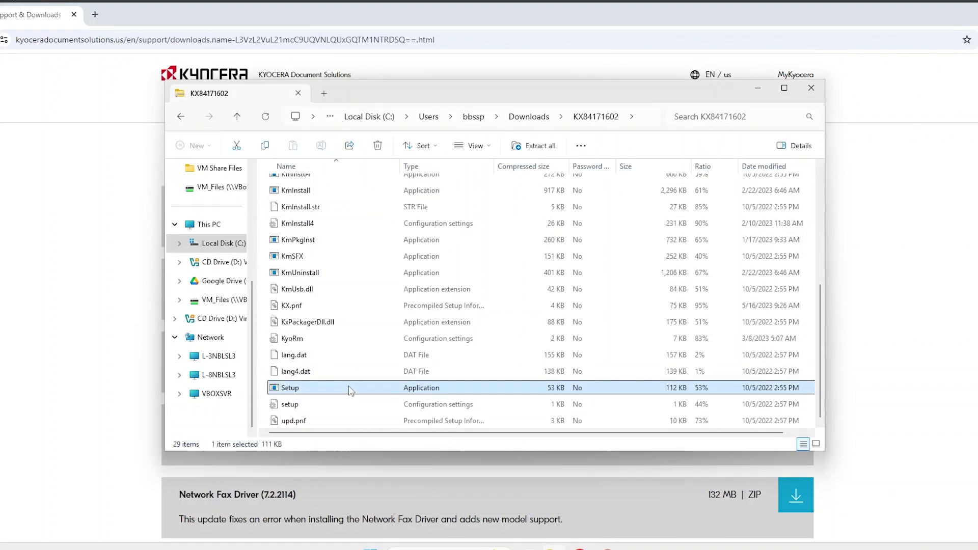
pyautogui.doubleClick(351, 390)
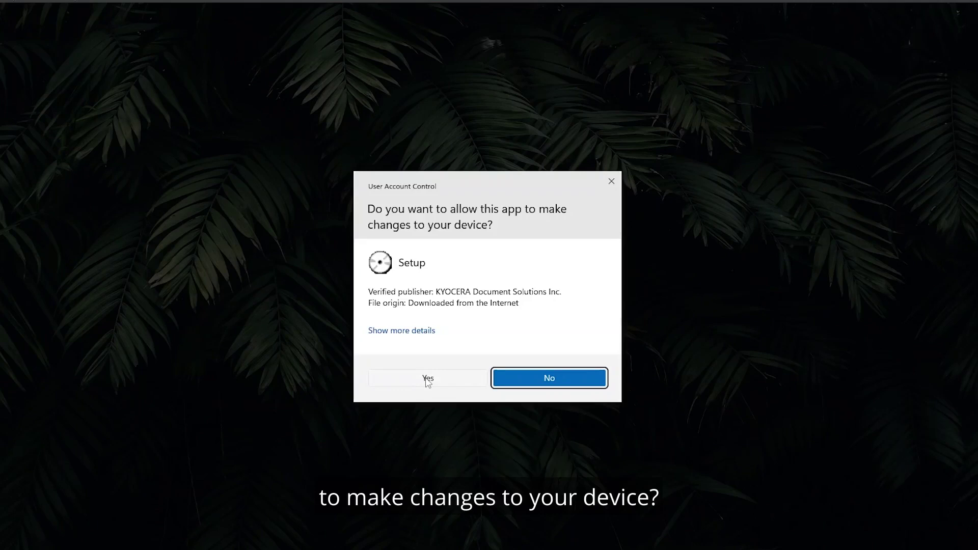
pyautogui.click(428, 379)
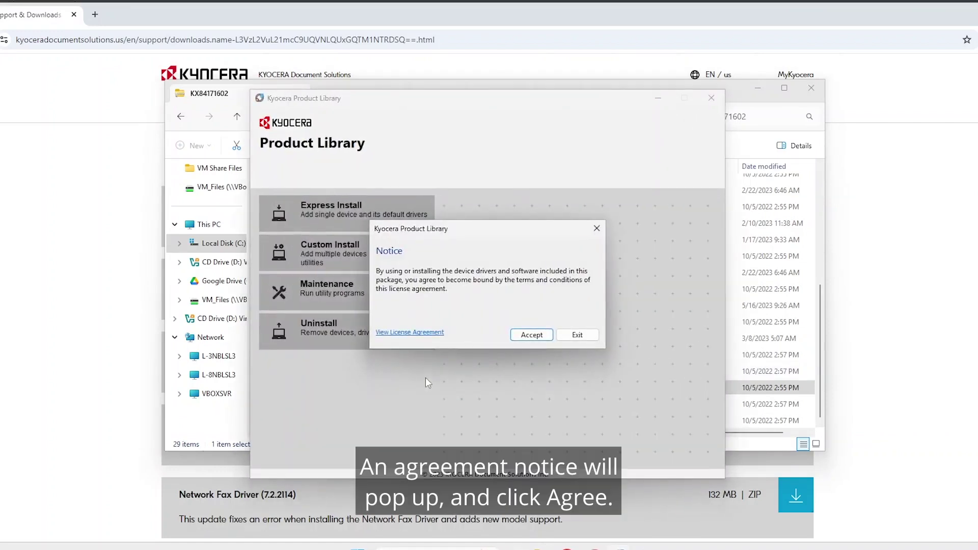
# Accept the licence notice and dismiss the Resource and Energy Saving popup
pyautogui.click(547, 336)
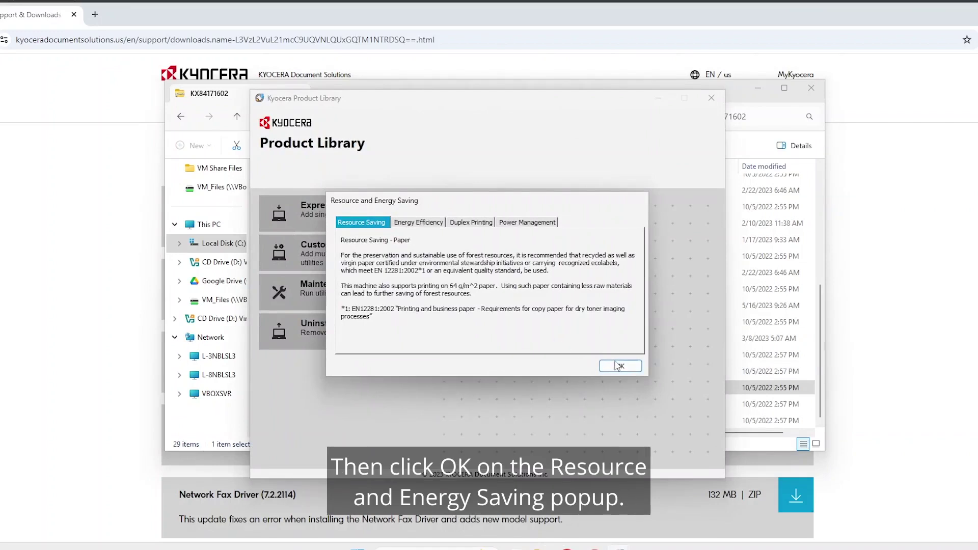
pyautogui.click(618, 365)
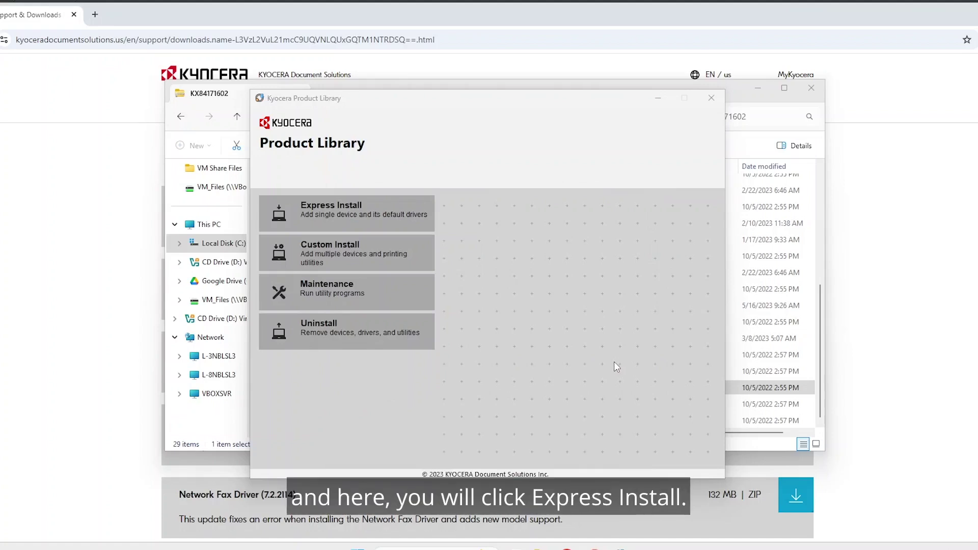
# Express-install only the KX DRIVER for TASKalfa 3554ci at 10.250.56.100, excluding FONTS and Status Monitor 5
pyautogui.click(380, 210)
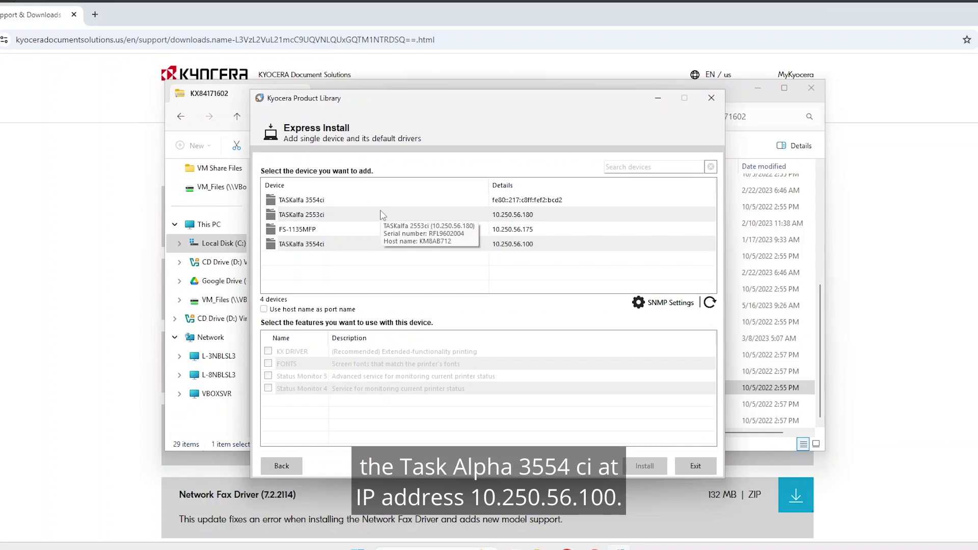
pyautogui.click(340, 246)
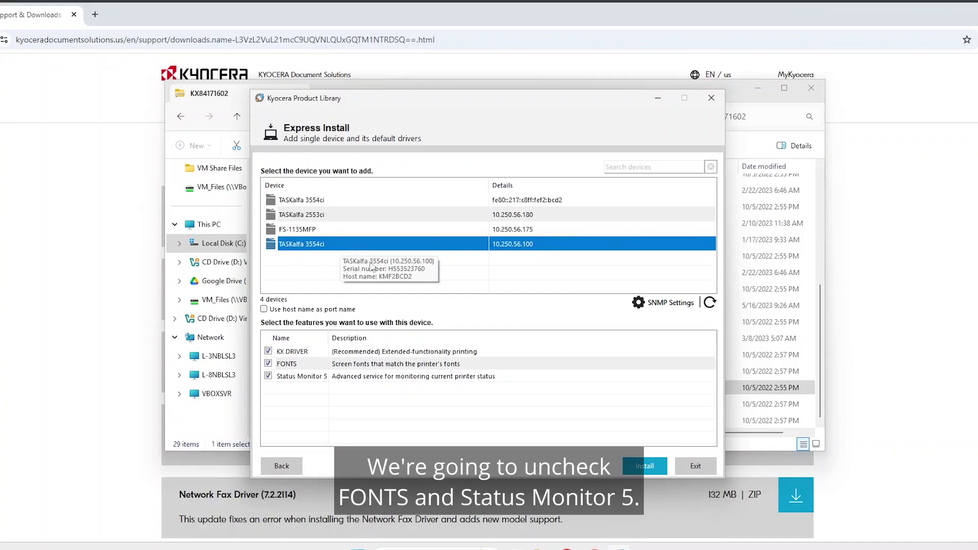
pyautogui.click(268, 375)
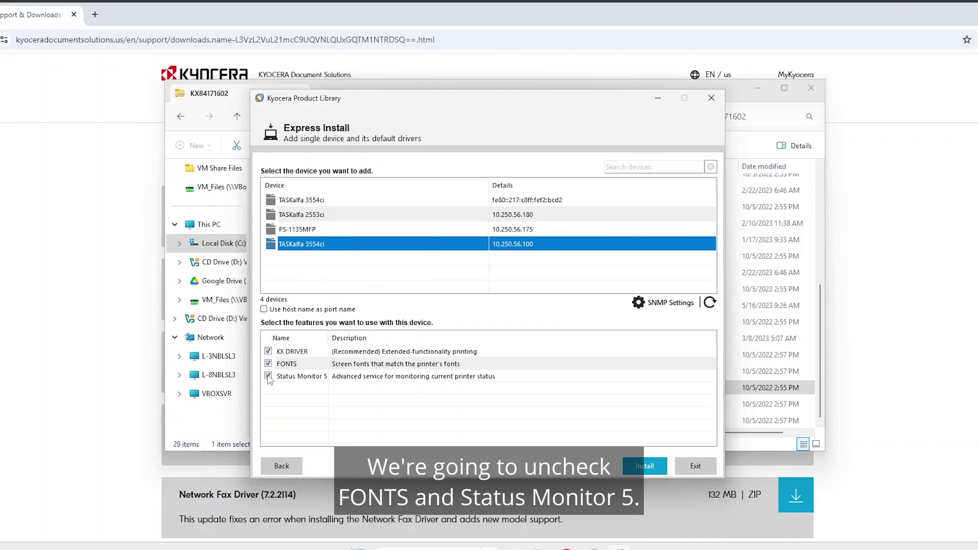
pyautogui.click(268, 364)
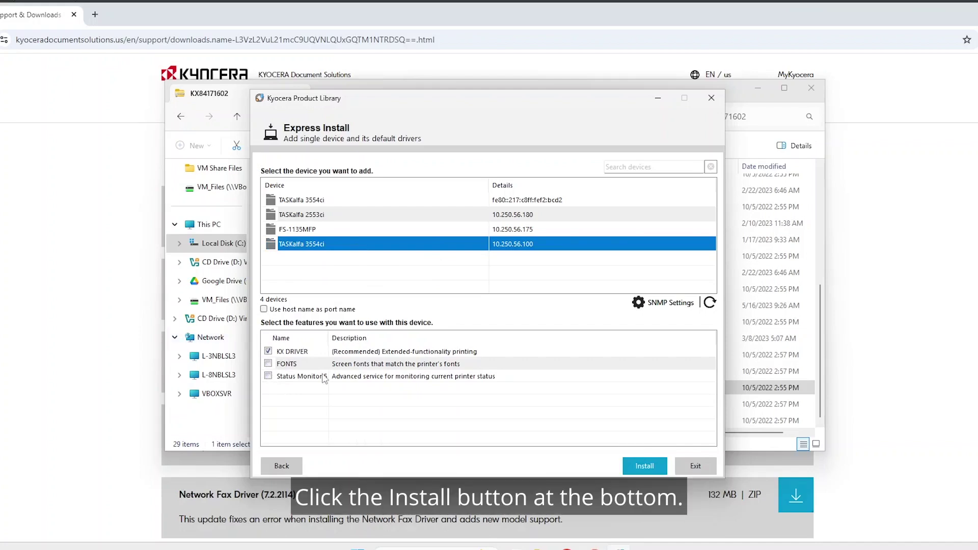
pyautogui.click(635, 466)
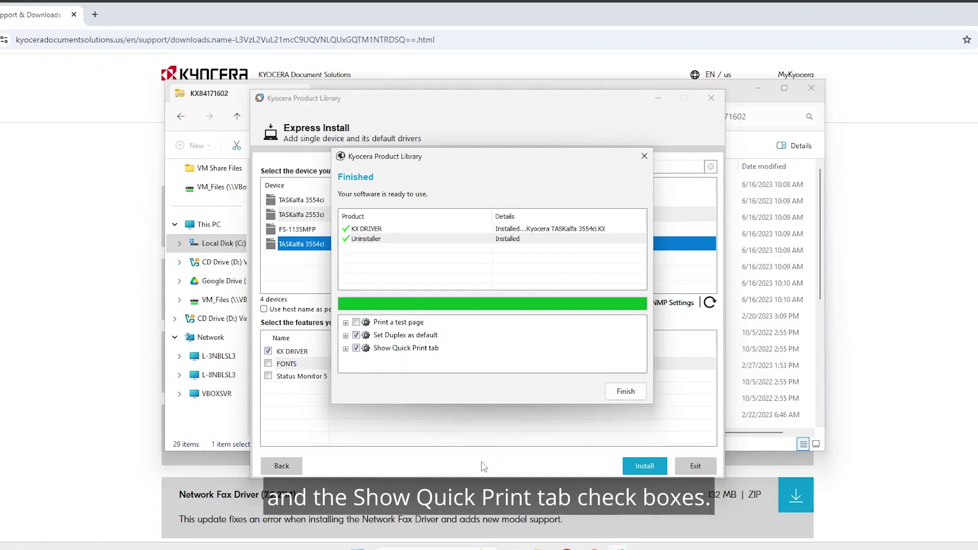
# Uncheck Set Duplex as default and Show Quick Print tab
pyautogui.click(357, 335)
pyautogui.click(356, 348)
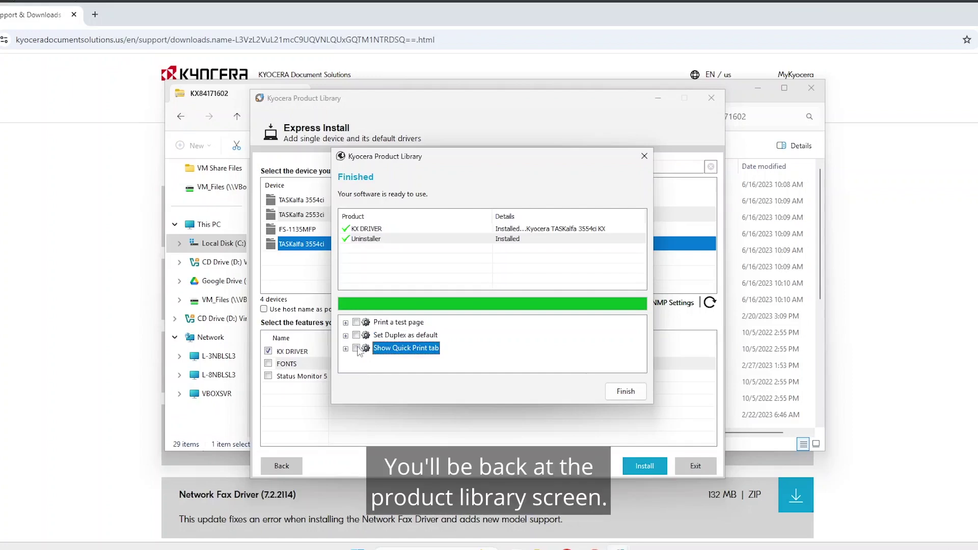
# Finish and close the Product Library installer, then search Windows for 'printer'
pyautogui.click(621, 390)
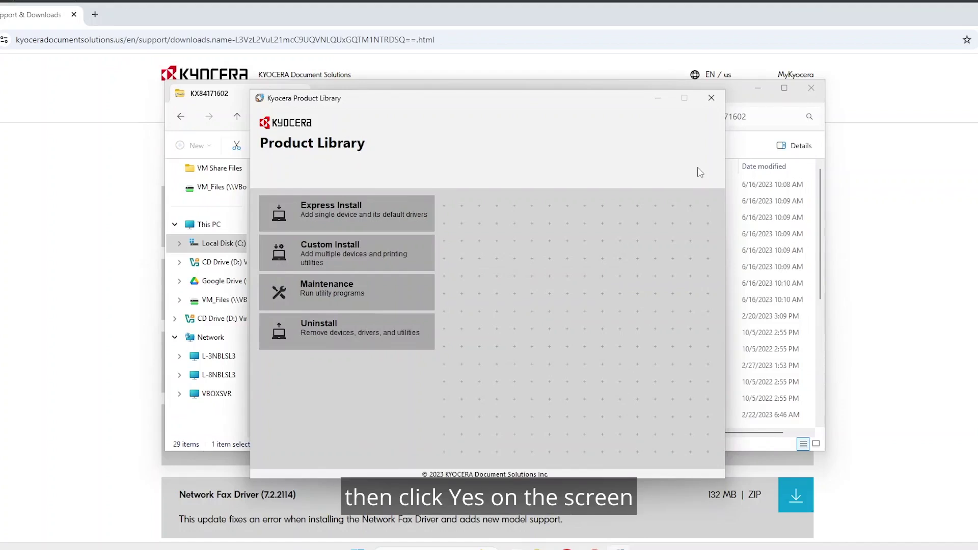
pyautogui.click(712, 98)
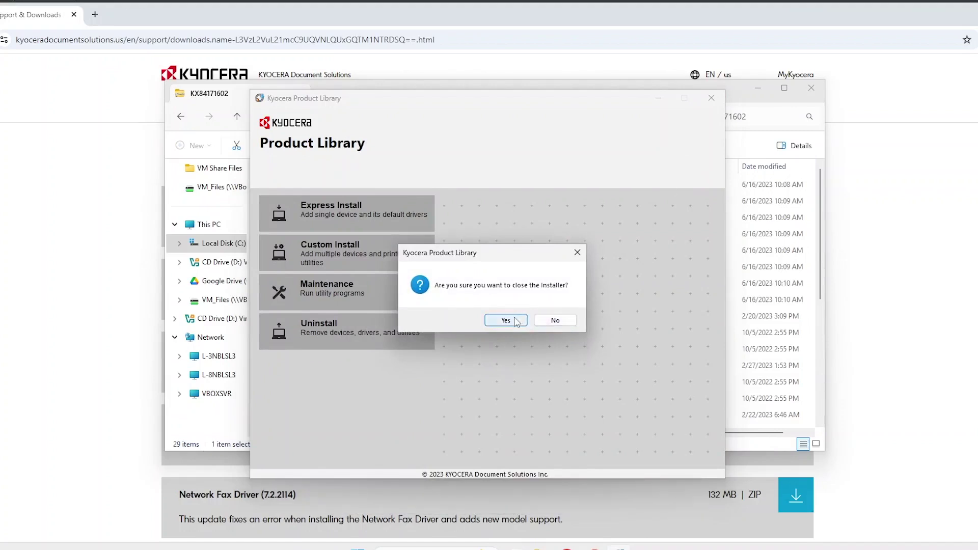
pyautogui.click(506, 321)
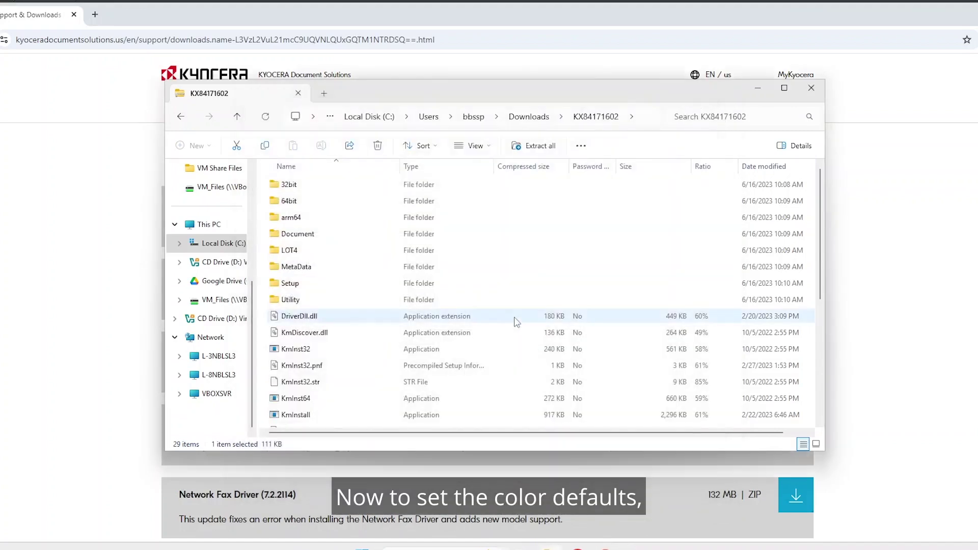
pyautogui.write('p')
pyautogui.write('rinter')
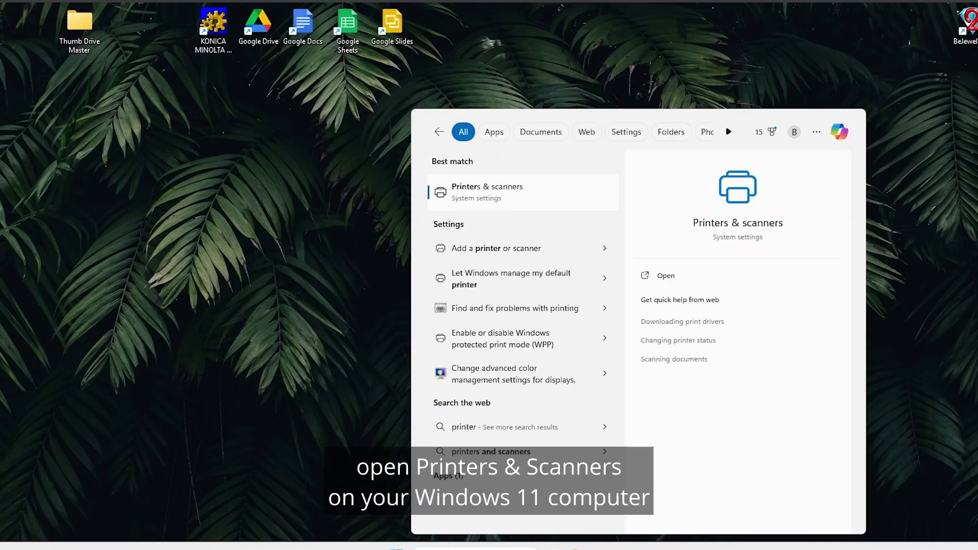
# Open Printers & scanners and the Kyocera TASKalfa 3554ci KX printer's properties
pyautogui.press('Return')
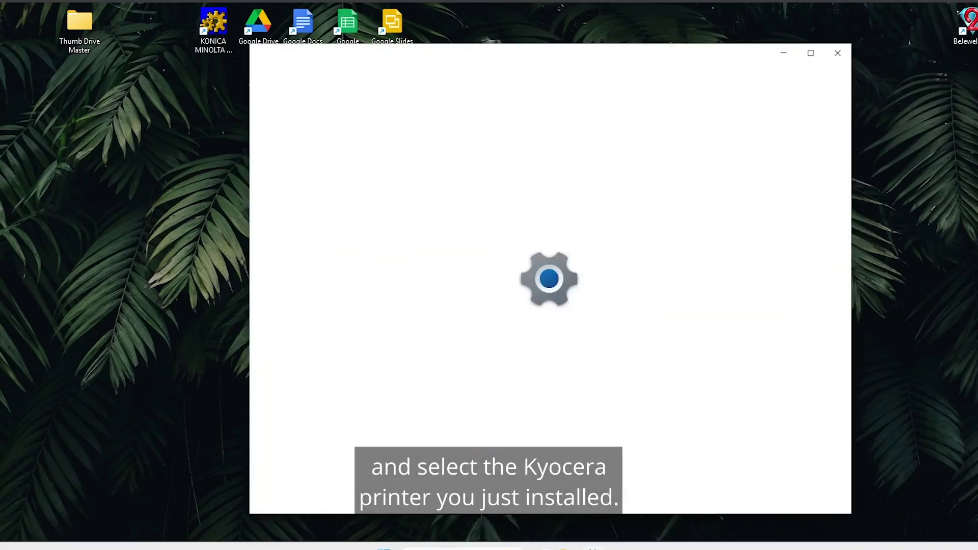
pyautogui.scroll(-5, 745, 446)
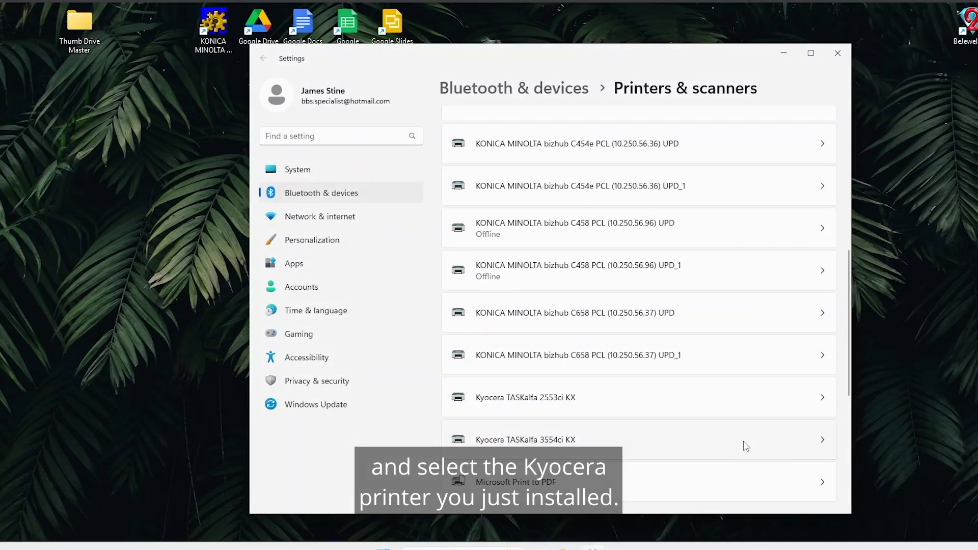
pyautogui.click(745, 443)
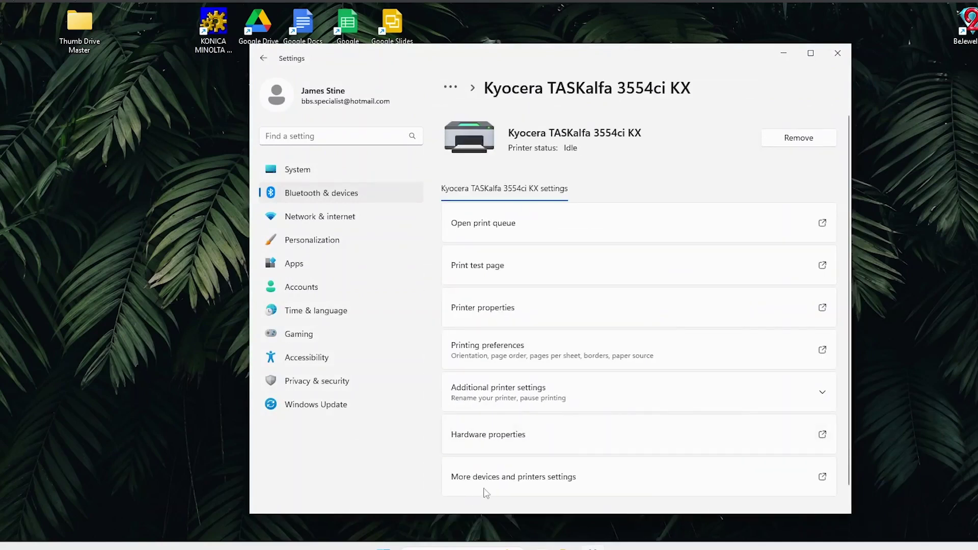
pyautogui.click(483, 309)
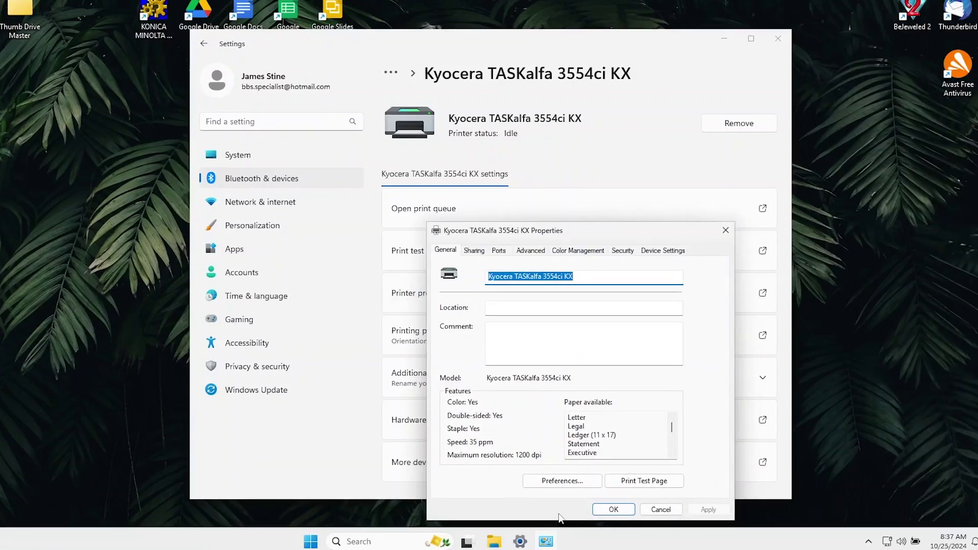
# Open the printer's Printing Preferences and move the window into view
pyautogui.click(555, 481)
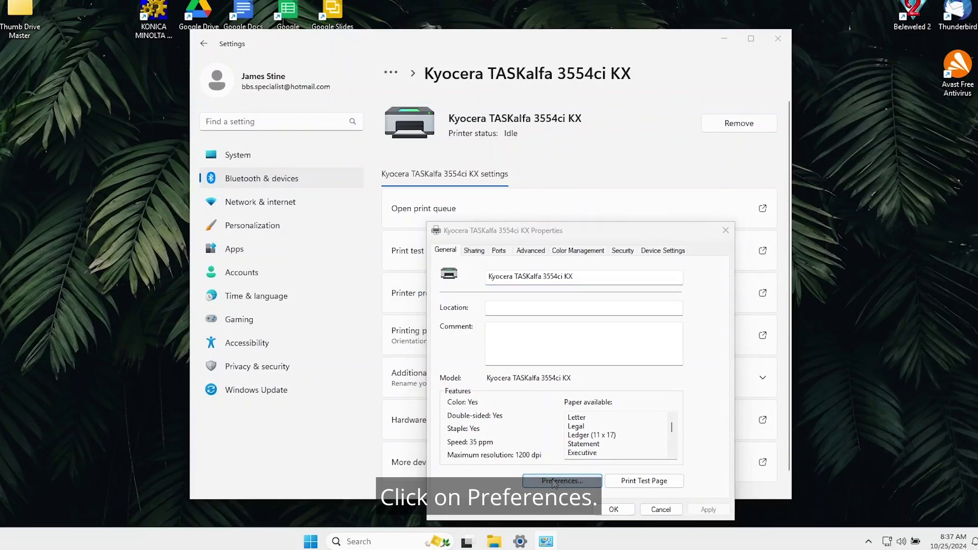
pyautogui.moveTo(703, 50); pyautogui.dragTo(534, 30)
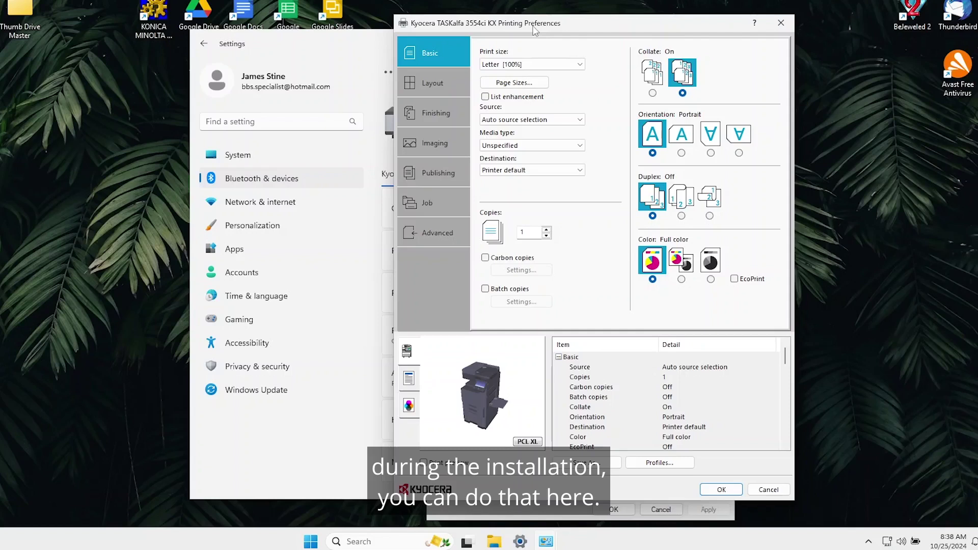
# Set the default colour mode to Black and save the preferences
pyautogui.click(709, 284)
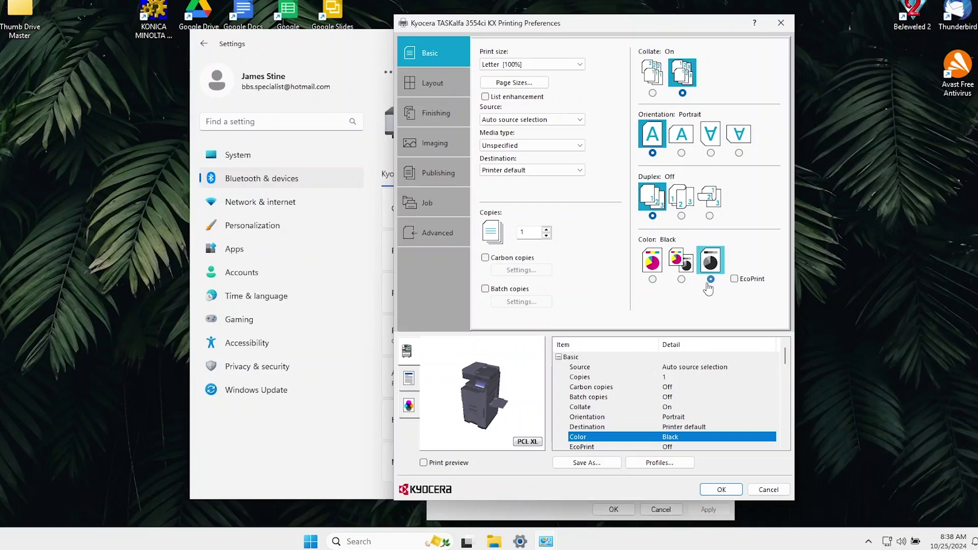
pyautogui.click(734, 490)
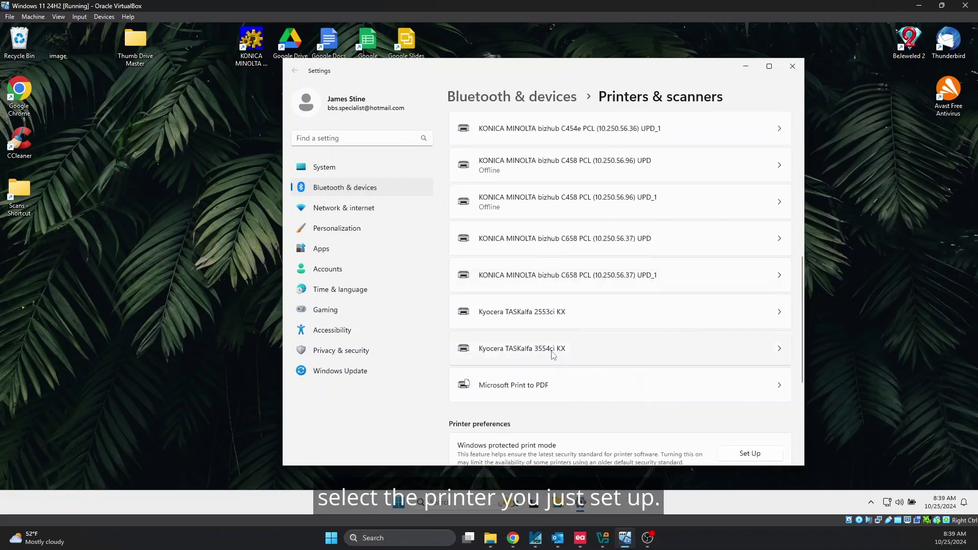
# Open the Kyocera TASKalfa 3554ci KX printer's page from the printers list
pyautogui.click(554, 353)
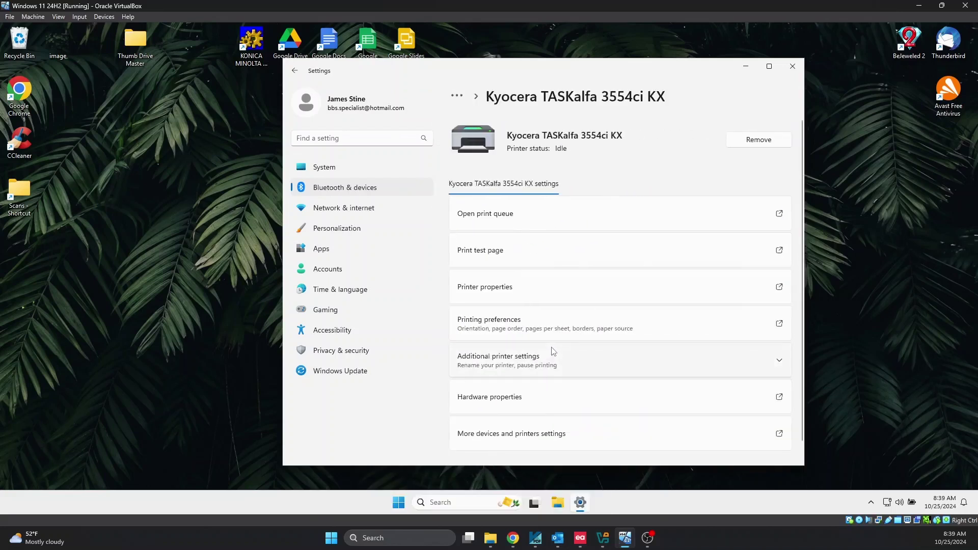
# Enable job accounting with the account ID under Device Settings > Administrator in printer properties
pyautogui.click(515, 288)
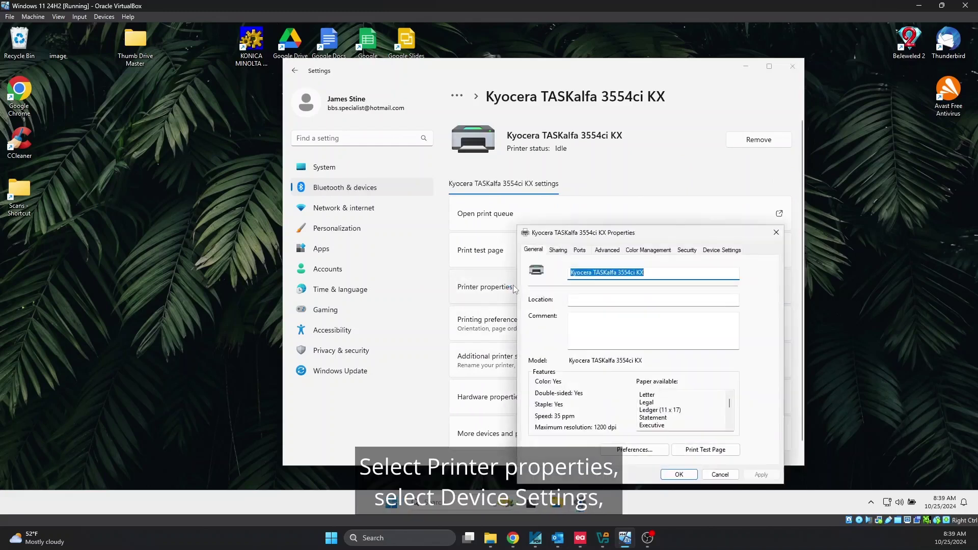
pyautogui.moveTo(621, 237); pyautogui.dragTo(482, 192)
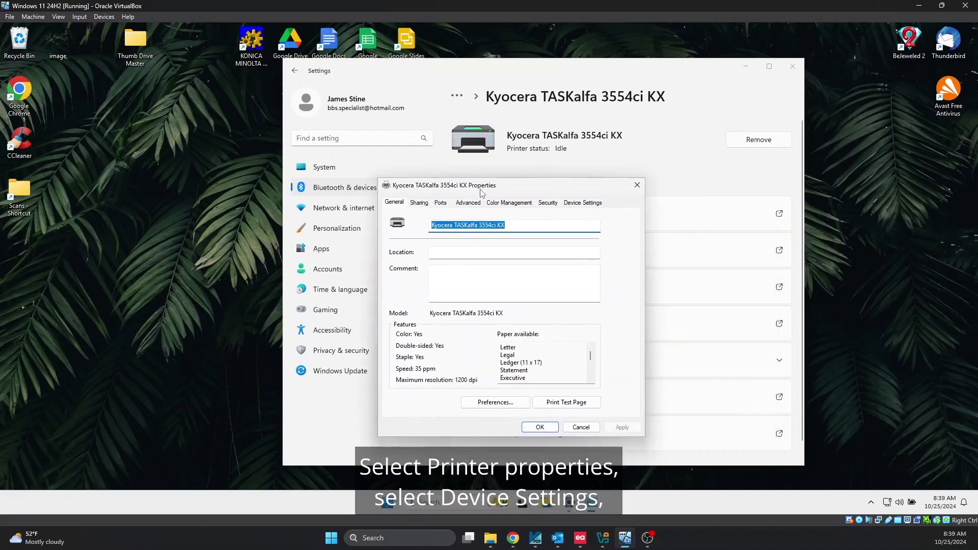
pyautogui.click(583, 204)
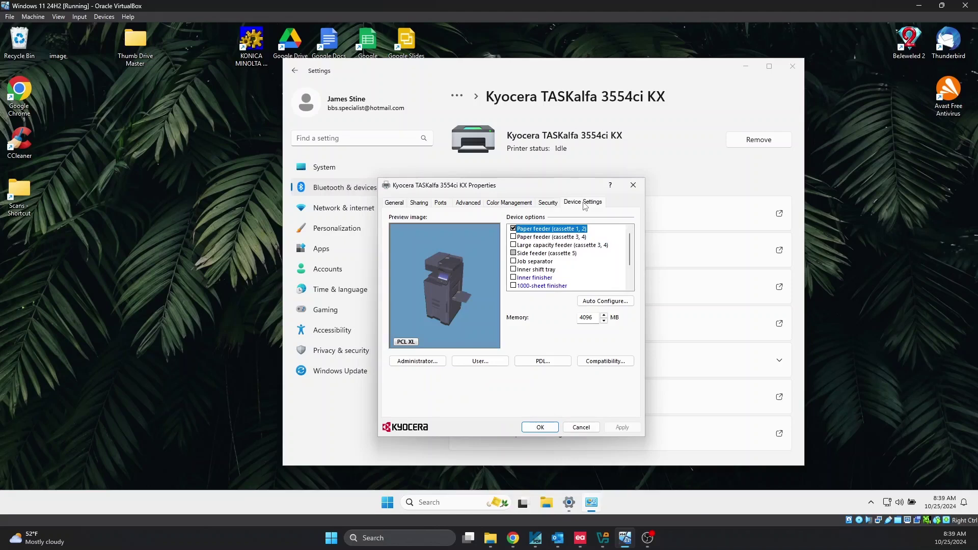
pyautogui.click(418, 361)
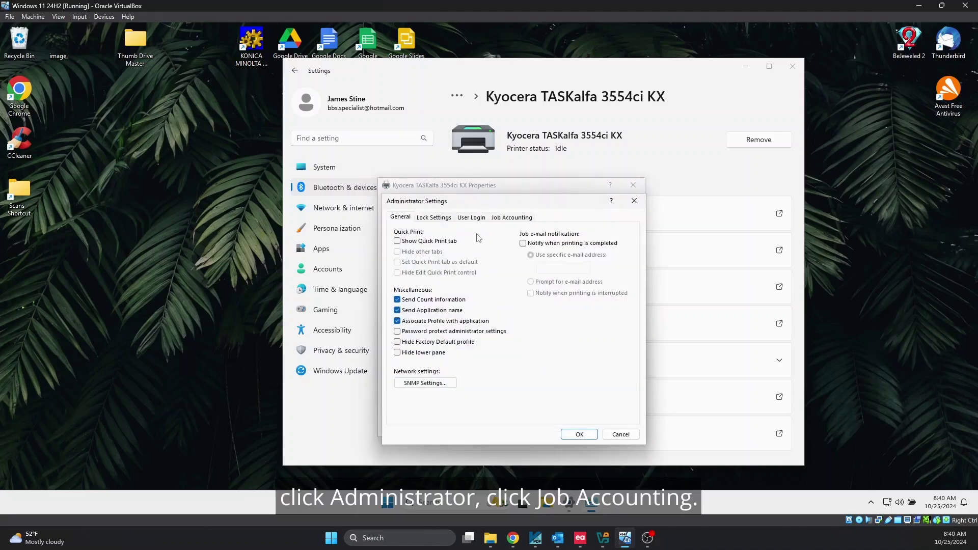
pyautogui.click(498, 218)
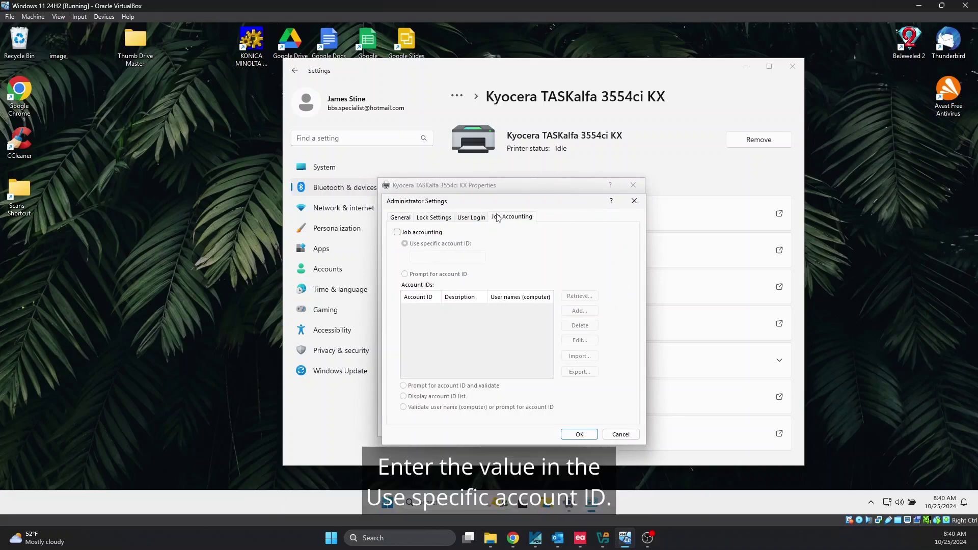
pyautogui.click(397, 232)
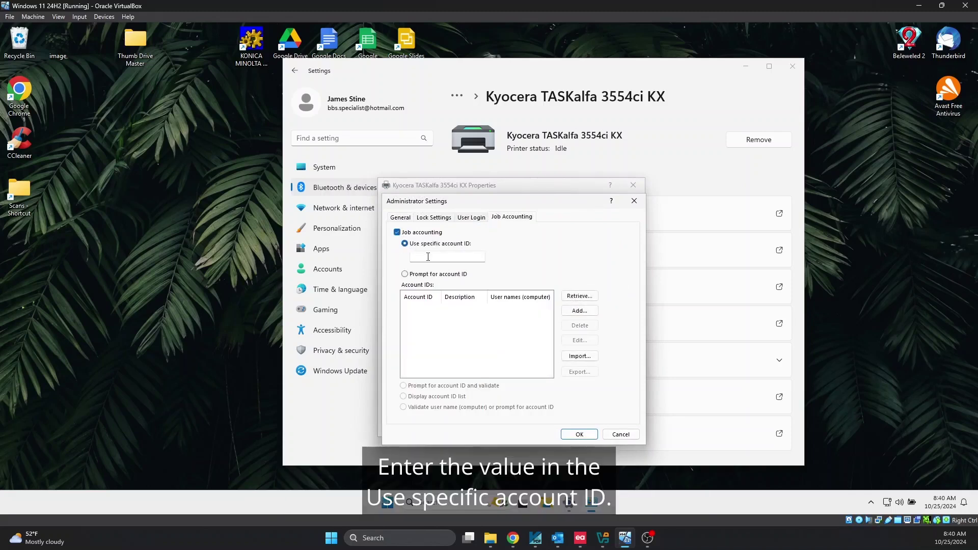
pyautogui.click(428, 257)
pyautogui.write('1122')
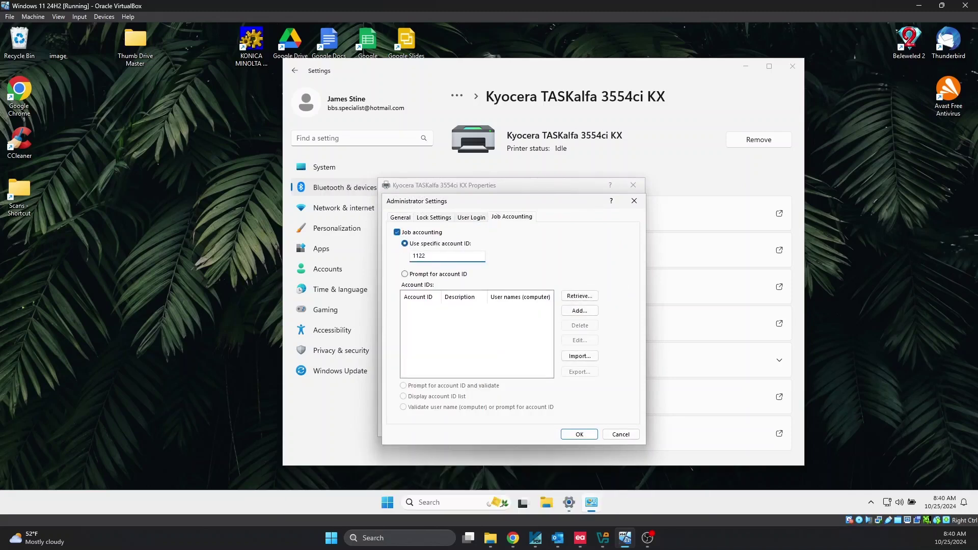
pyautogui.click(578, 436)
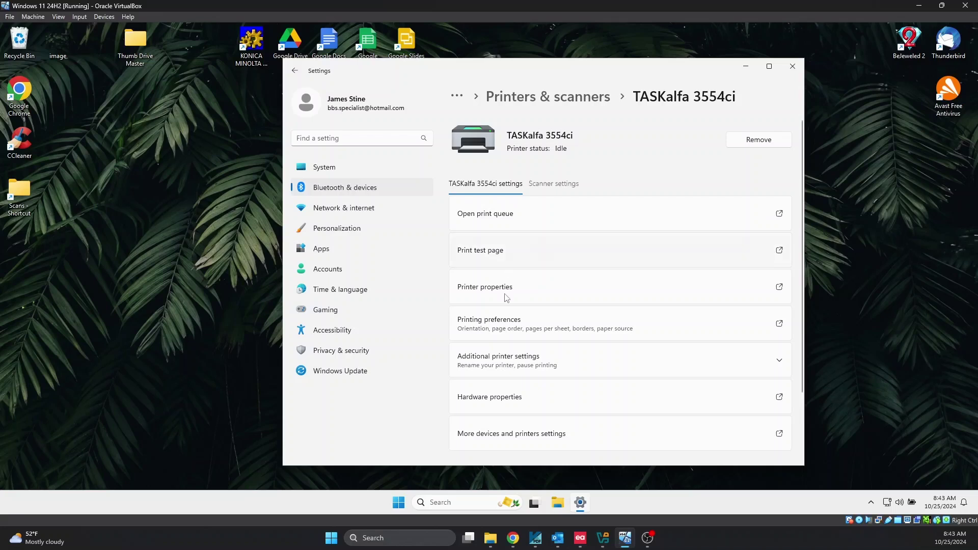
# Change the TASKalfa 3554ci's driver to Microsoft IPP Class Driver on the Advanced tab
pyautogui.click(506, 284)
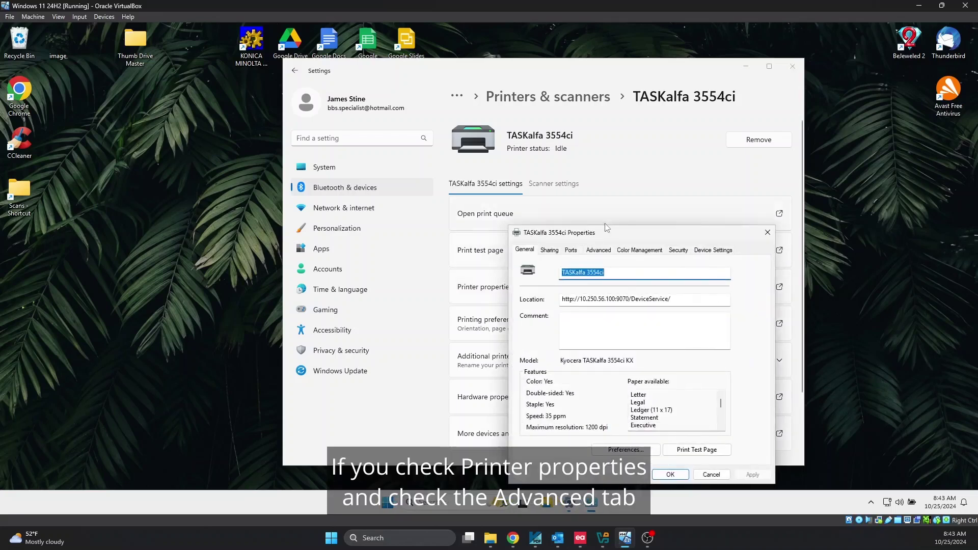
pyautogui.moveTo(607, 230); pyautogui.dragTo(499, 170)
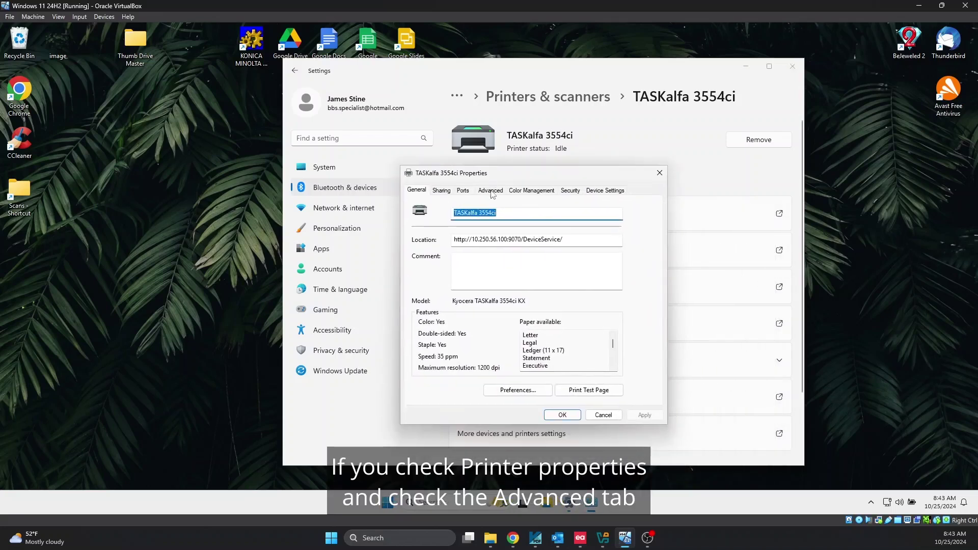
pyautogui.click(490, 191)
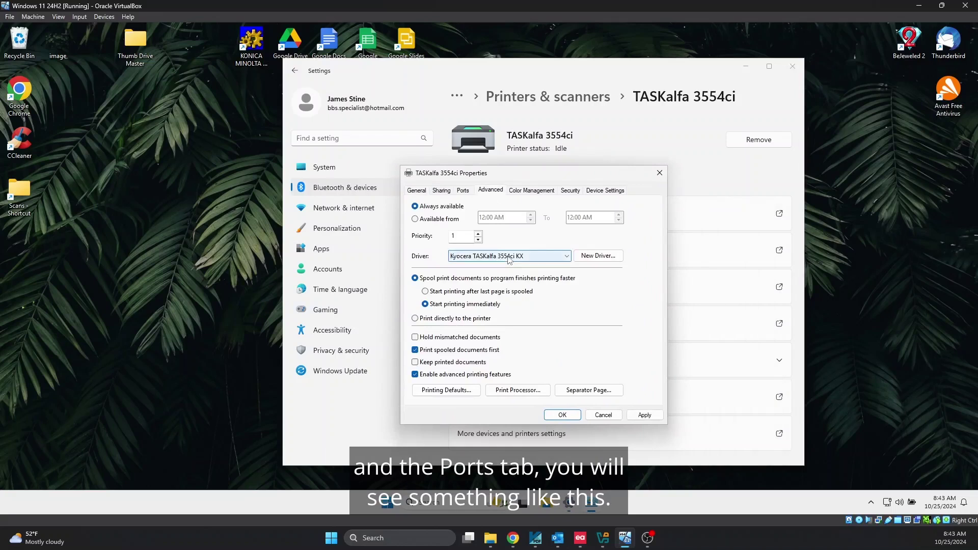
pyautogui.click(555, 261)
pyautogui.click(554, 290)
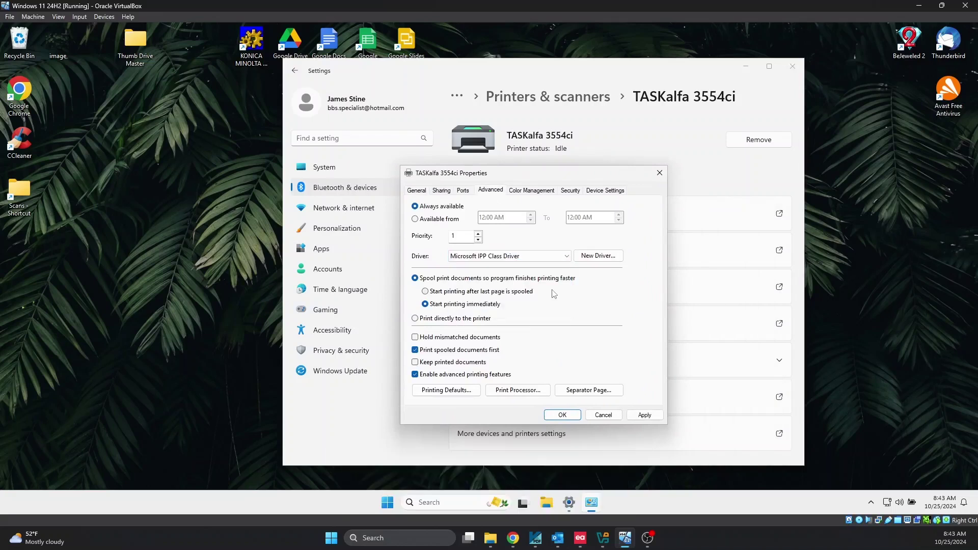
pyautogui.click(470, 195)
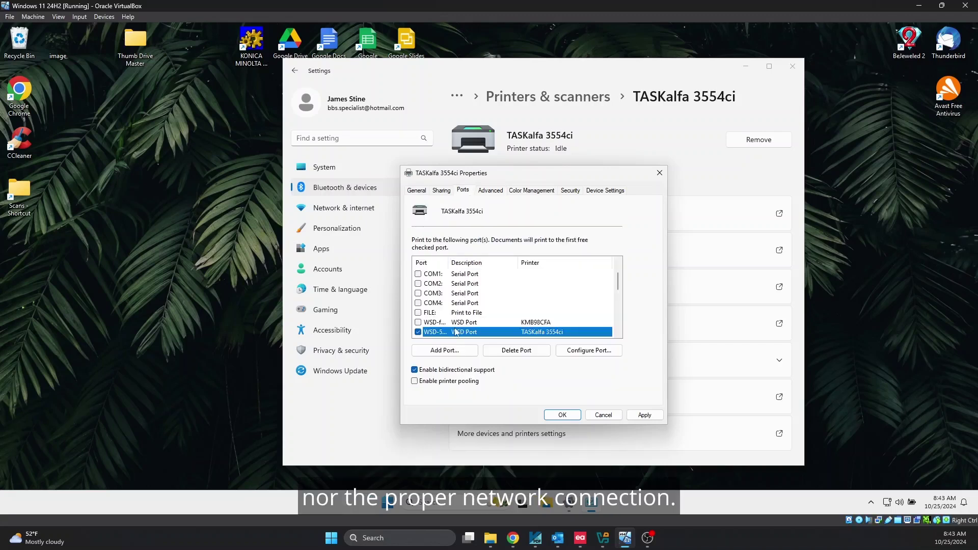
# Widen the Port column and scroll down to the checked WSD port
pyautogui.moveTo(447, 261); pyautogui.dragTo(485, 262)
pyautogui.scroll(-1, 514, 303)
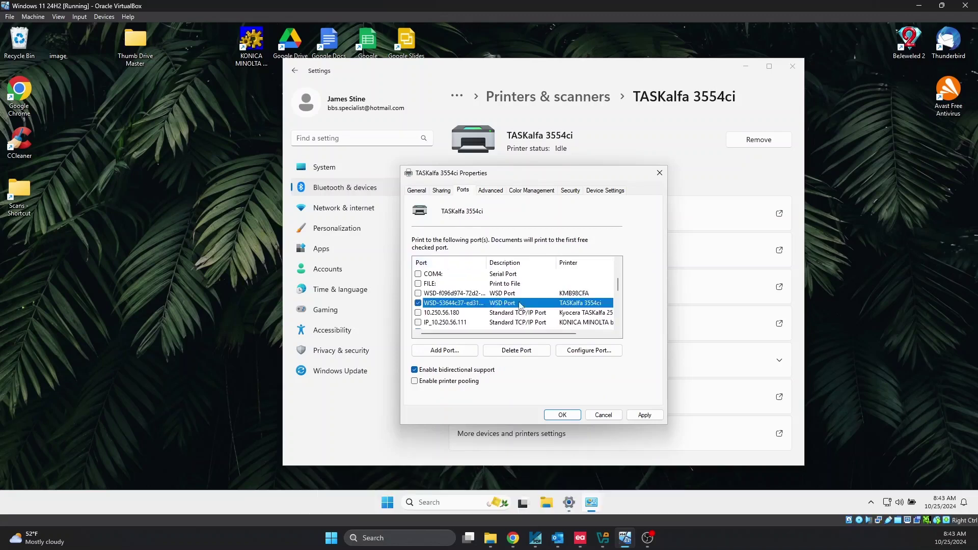